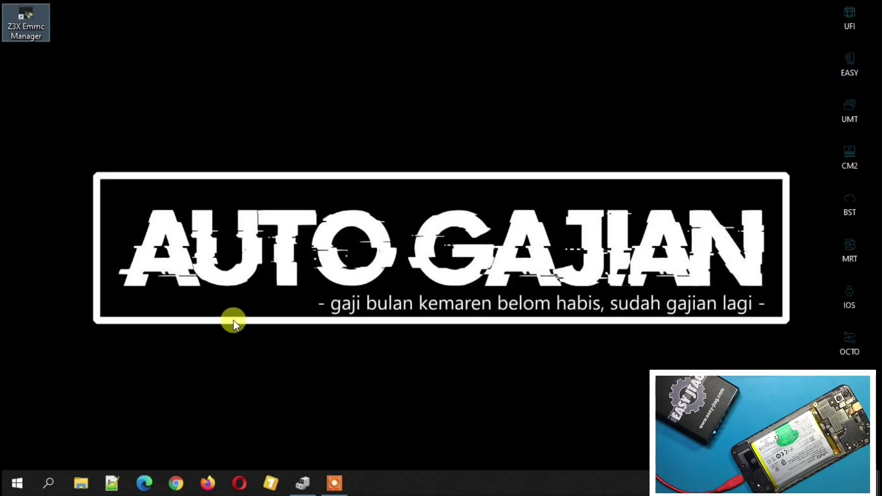
# - Open the Windows Security page of the Update & Security section in Windows Settings
pyautogui.click(131, 144)
pyautogui.click(21, 487)
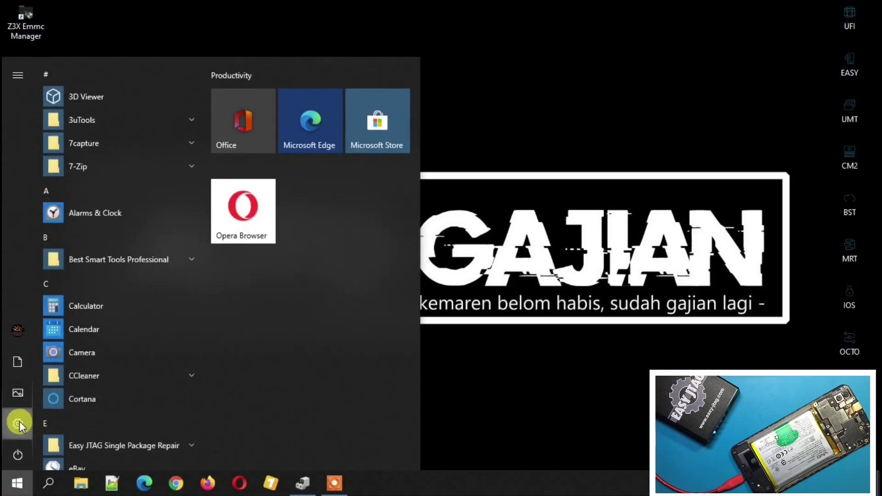
pyautogui.click(18, 422)
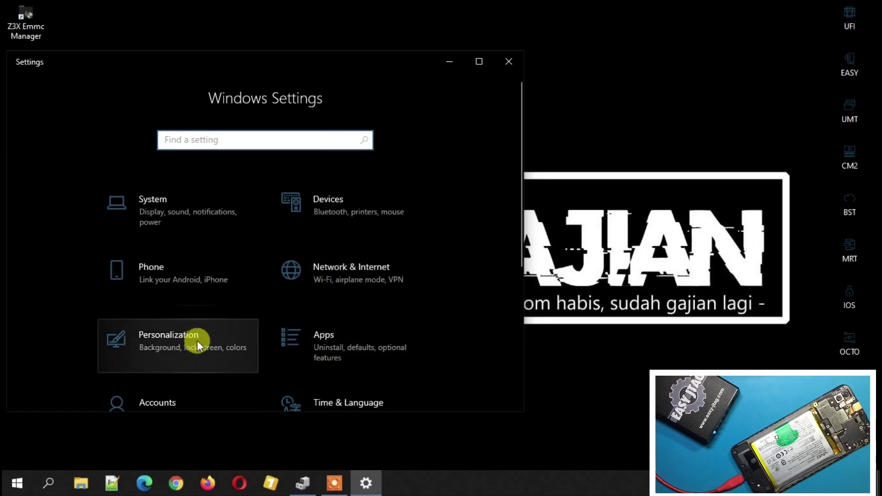
pyautogui.scroll(-5, 197, 341)
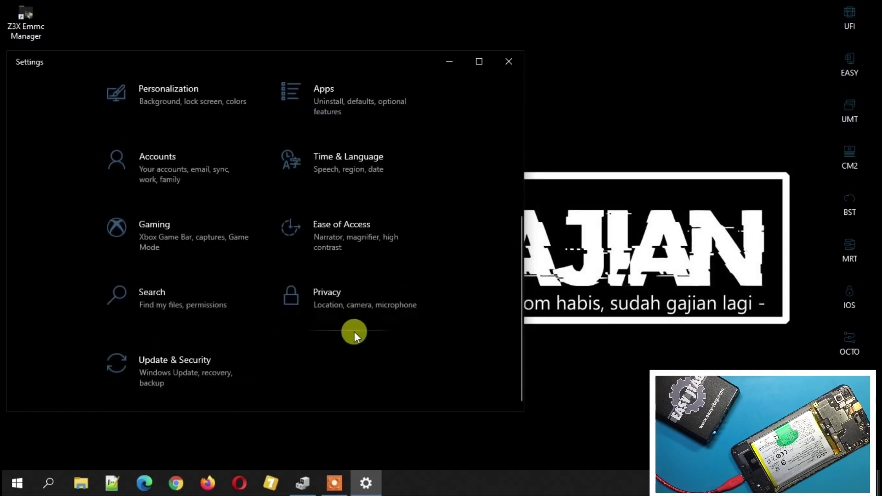
pyautogui.click(197, 368)
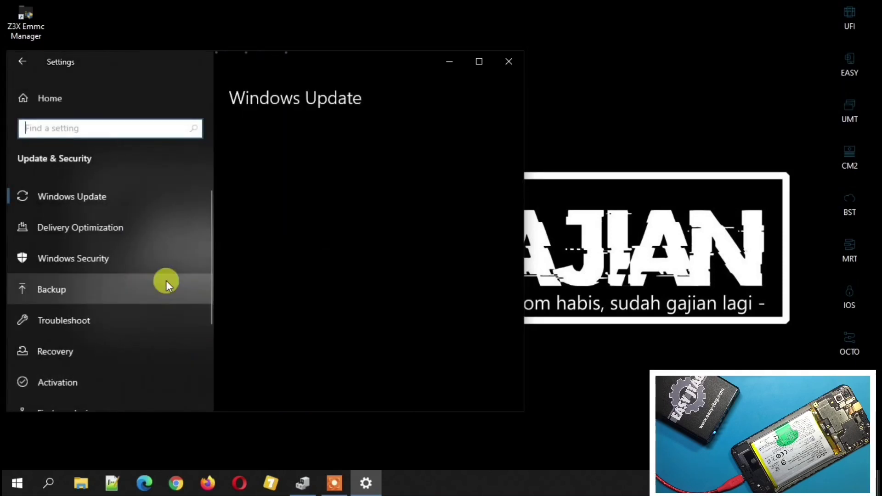
pyautogui.click(103, 258)
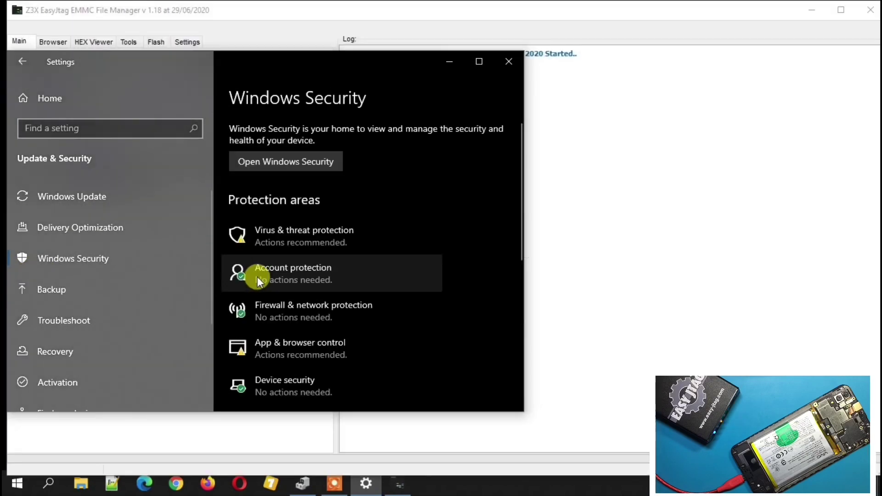
# - Turn off real-time protection in the virus & threat protection settings and close both the security and settings windows
pyautogui.click(272, 241)
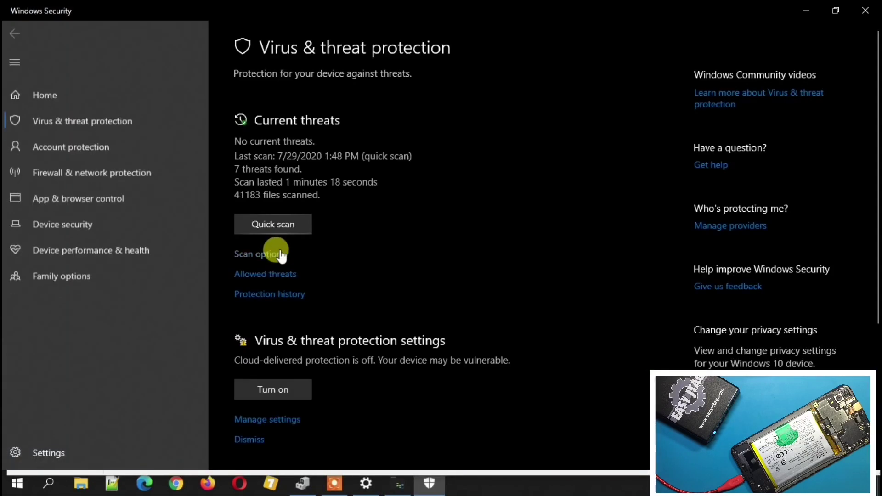
pyautogui.scroll(-2, 249, 382)
pyautogui.scroll(1, 254, 361)
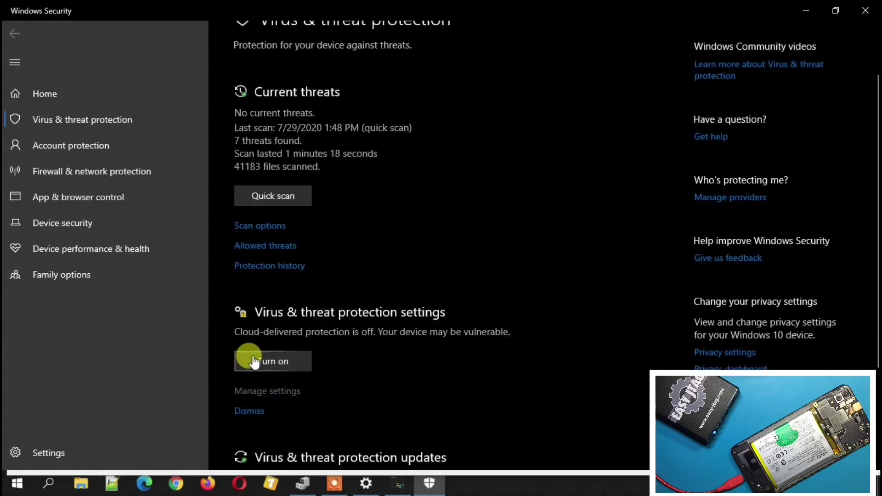
pyautogui.click(255, 362)
pyautogui.click(243, 209)
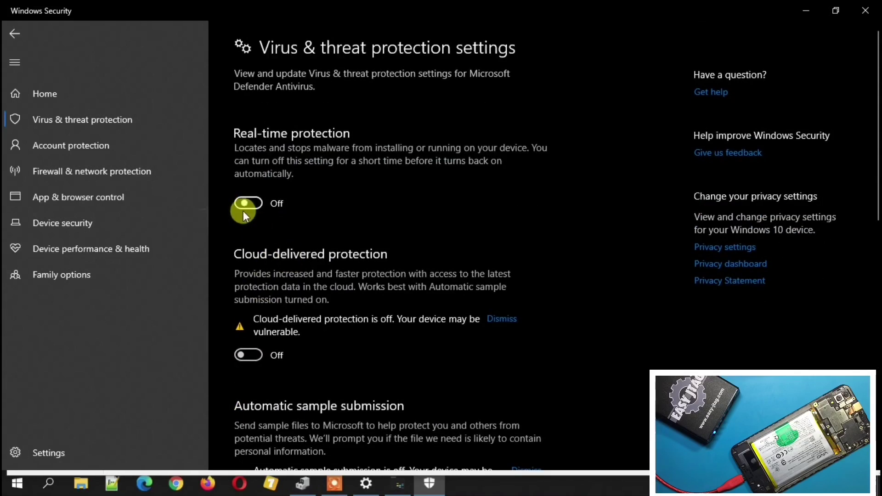
pyautogui.click(866, 10)
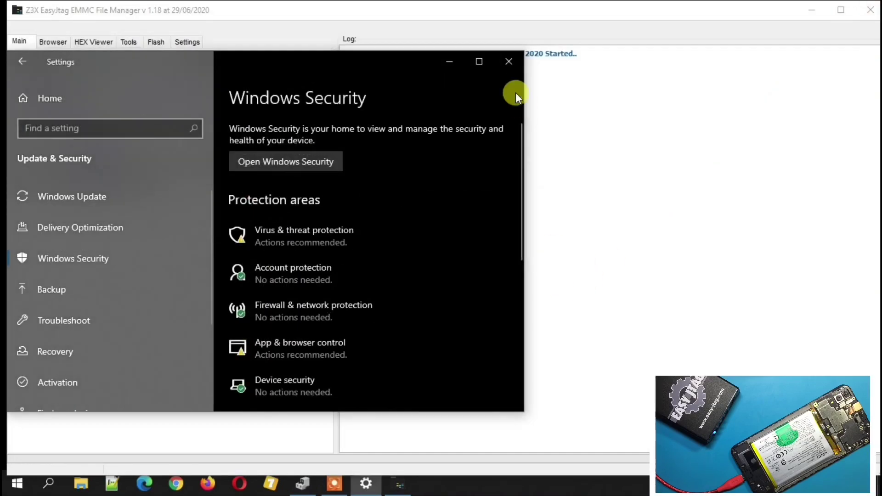
pyautogui.click(505, 61)
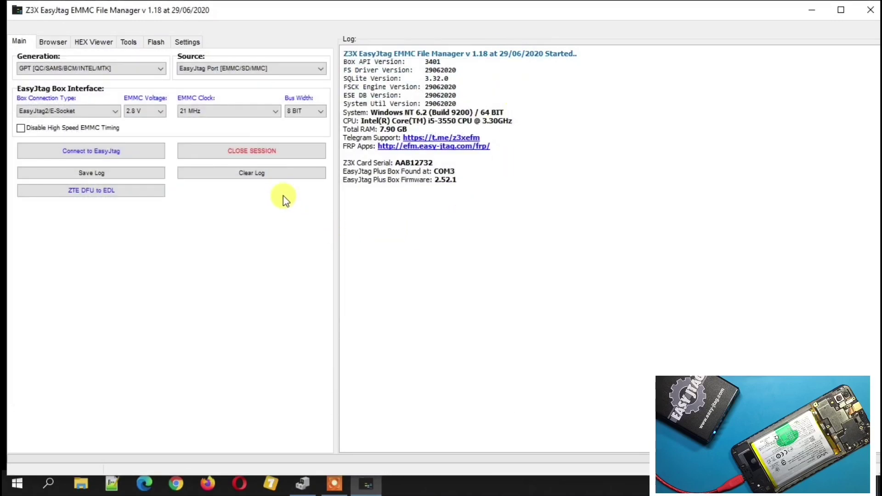
# - Connect to the phone in EDL mode through the Qualcomm 9008 EMMC/UFS/AUTO source, checking its port in Device Manager
pyautogui.click(285, 72)
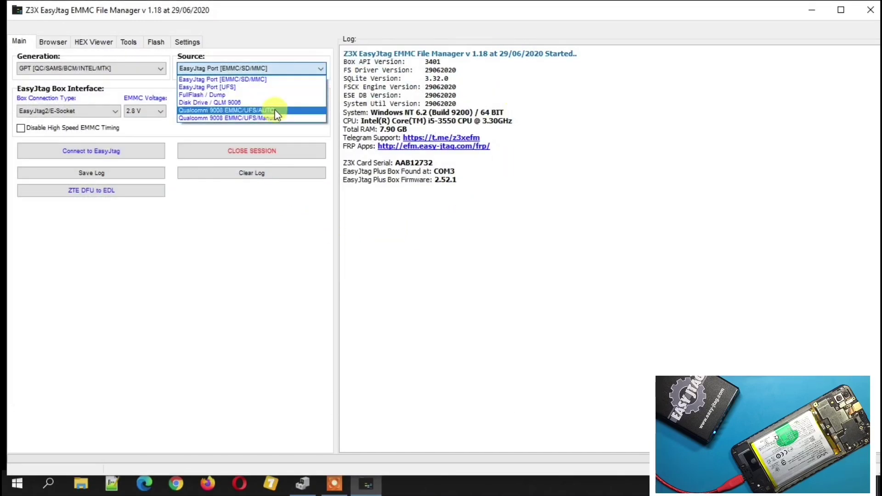
pyautogui.click(277, 112)
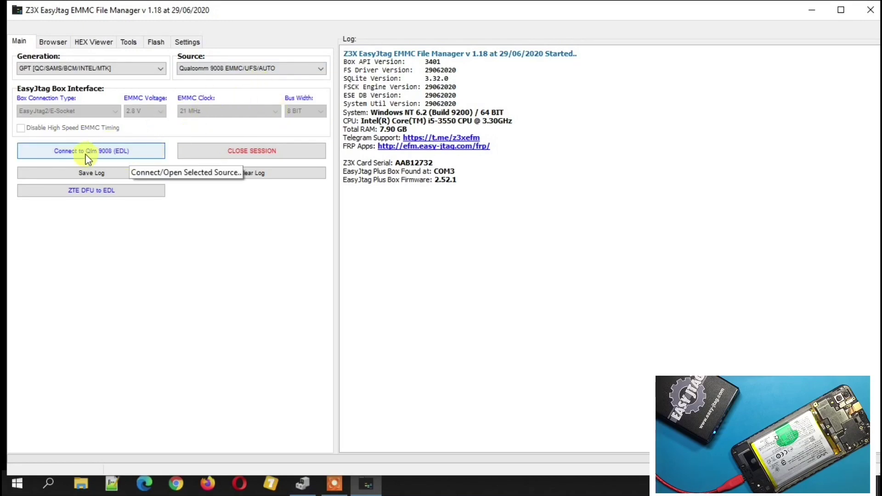
pyautogui.click(125, 155)
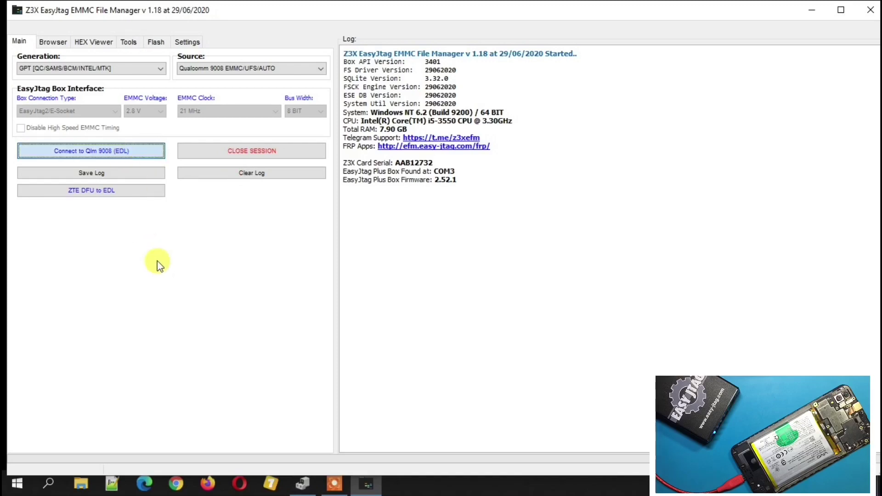
pyautogui.click(310, 490)
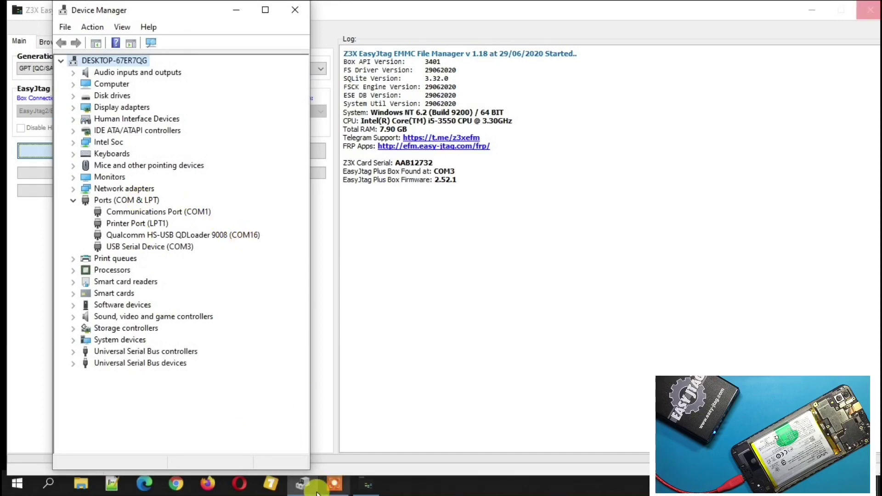
pyautogui.click(302, 484)
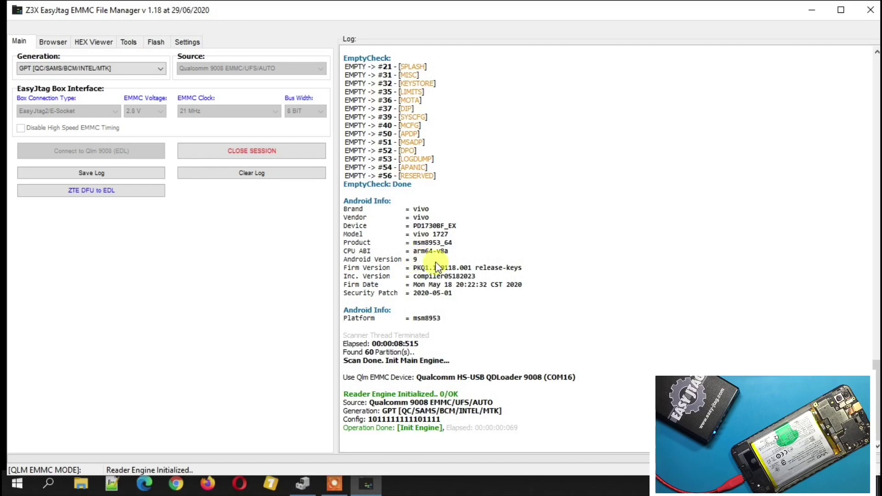
# - Examine the connection log for the processor, loader, eMMC, partition table and Android details of the phone
pyautogui.scroll(10, 519, 214)
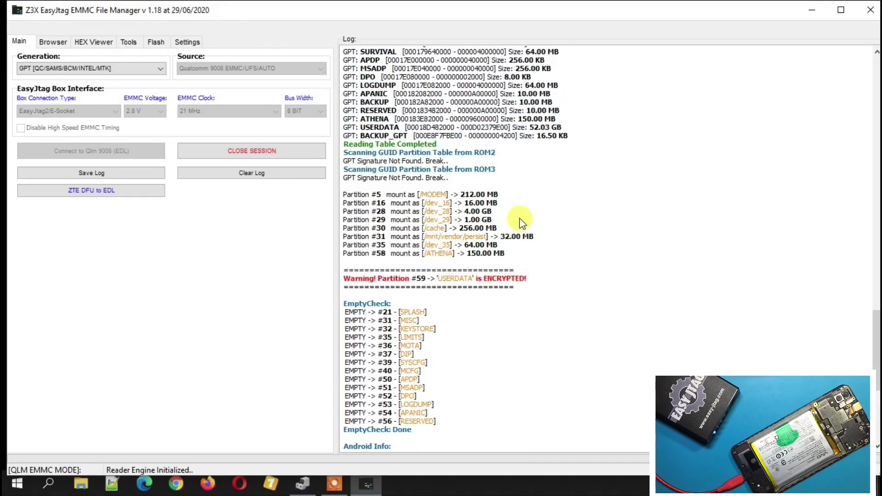
pyautogui.scroll(15, 523, 223)
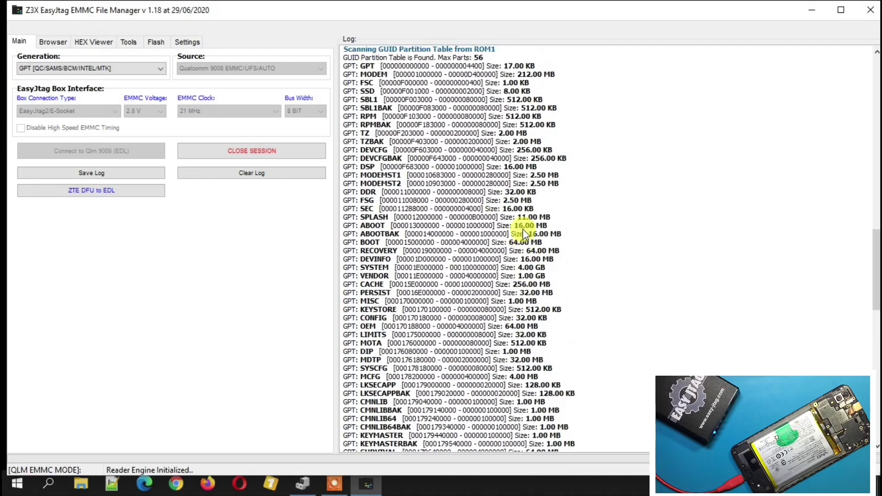
pyautogui.scroll(9, 524, 234)
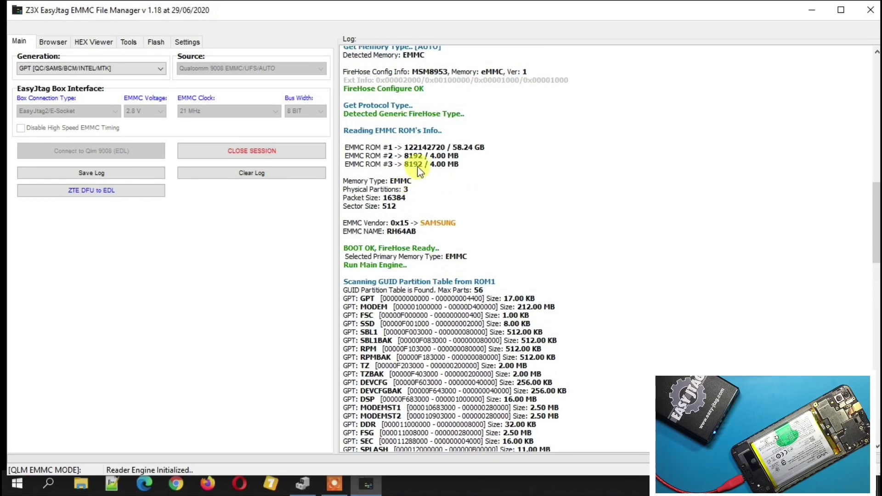
pyautogui.scroll(1, 469, 156)
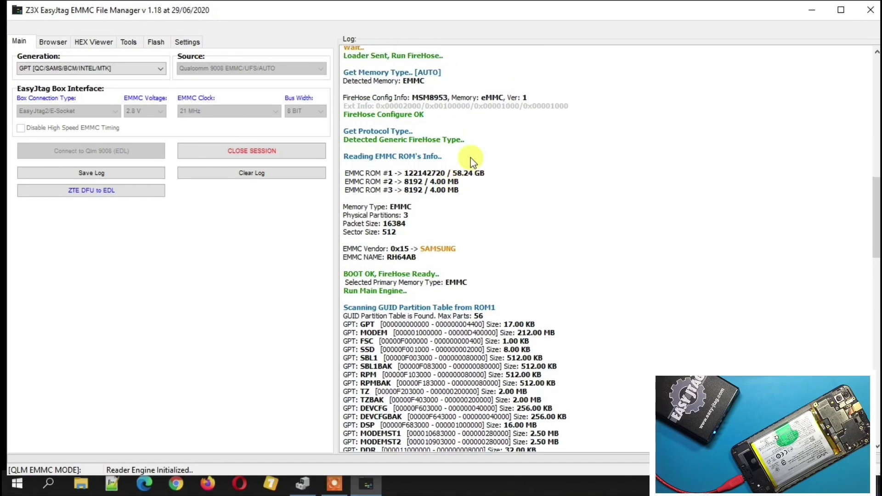
pyautogui.scroll(9, 477, 184)
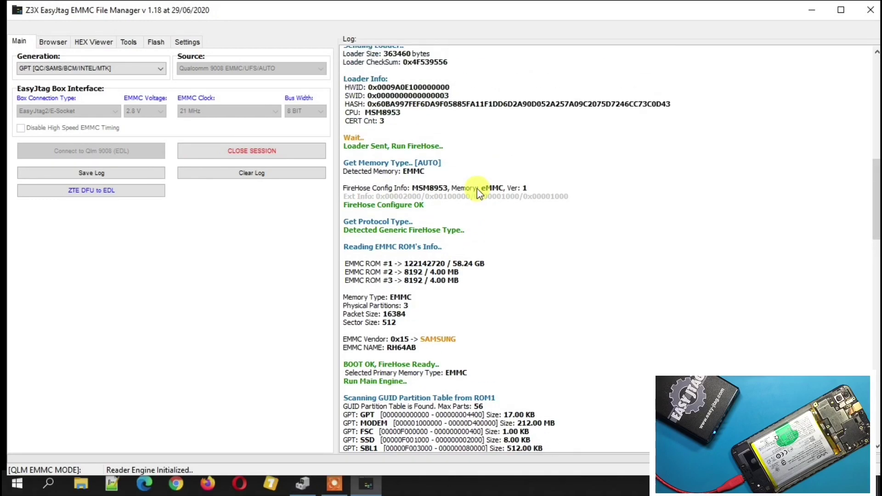
pyautogui.scroll(5, 481, 198)
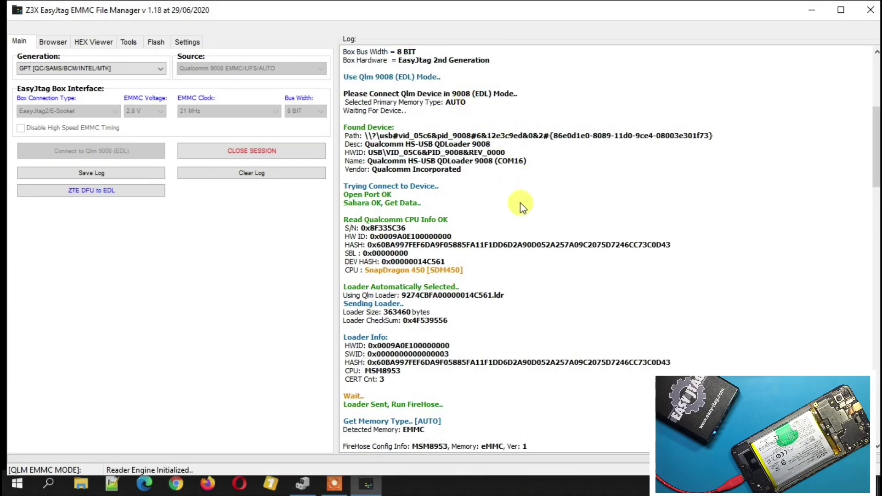
pyautogui.scroll(3, 518, 205)
pyautogui.scroll(7, 466, 140)
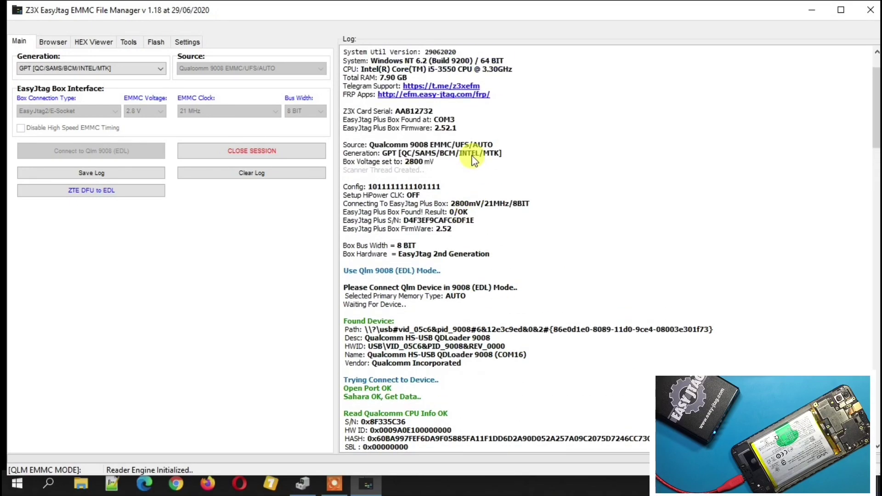
pyautogui.scroll(-9, 467, 262)
pyautogui.scroll(-16, 469, 278)
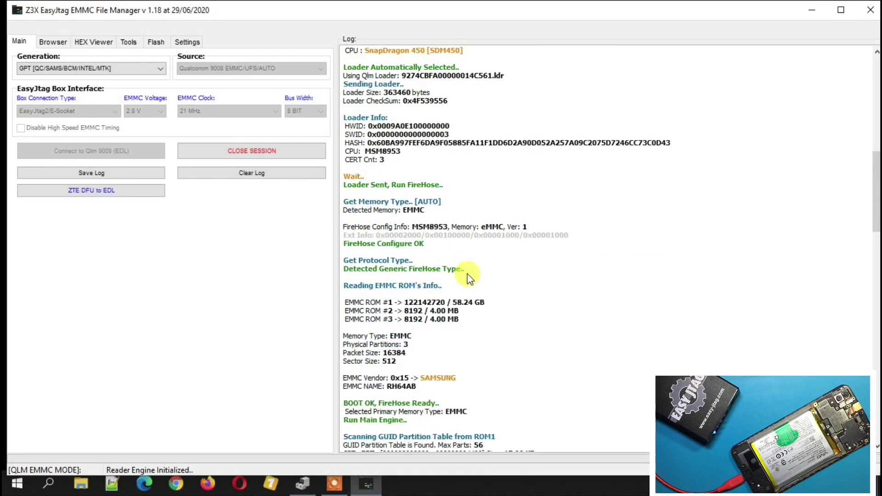
pyautogui.scroll(-20, 469, 278)
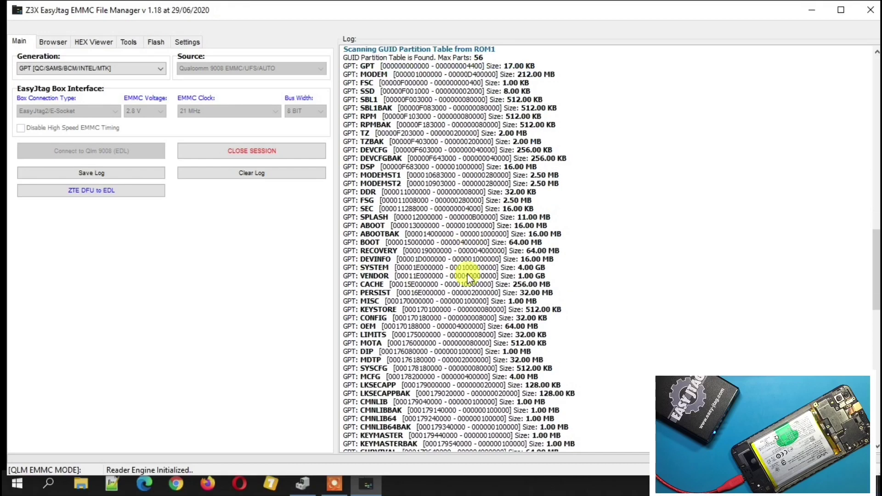
pyautogui.scroll(-14, 471, 283)
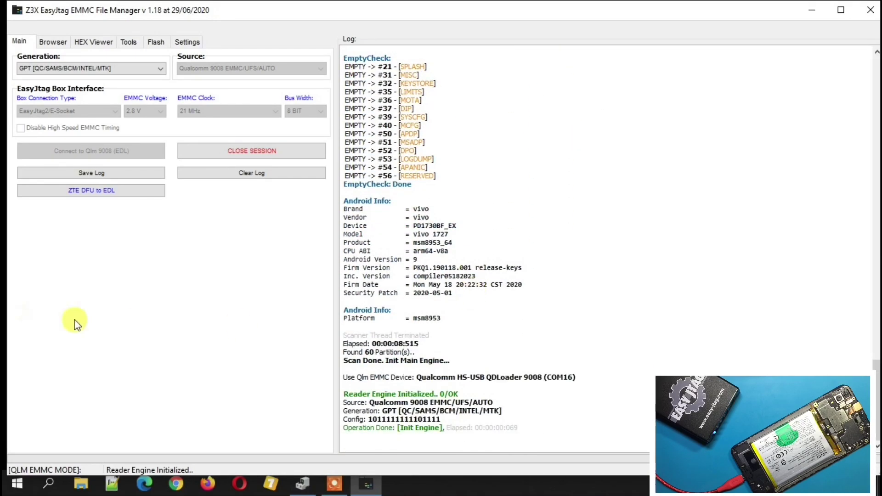
# - Open the partition browser and enable Multi-Selection Mode for the partition list
pyautogui.click(56, 42)
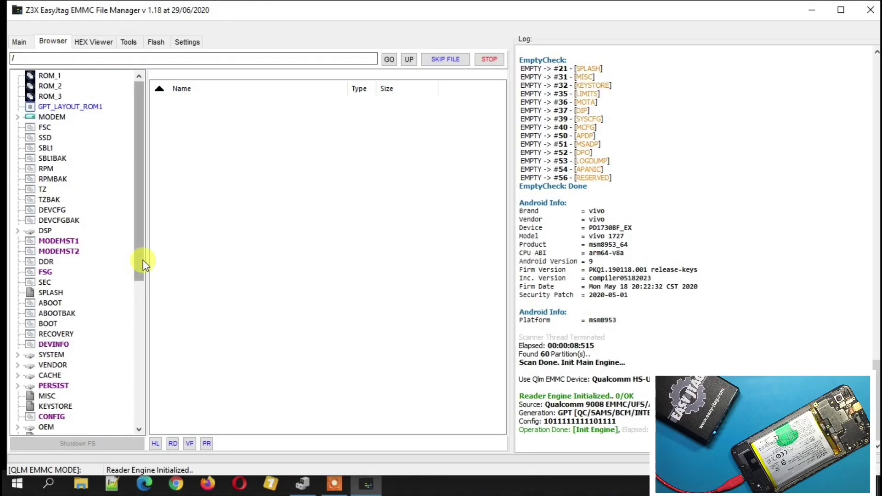
pyautogui.rightClick(104, 153)
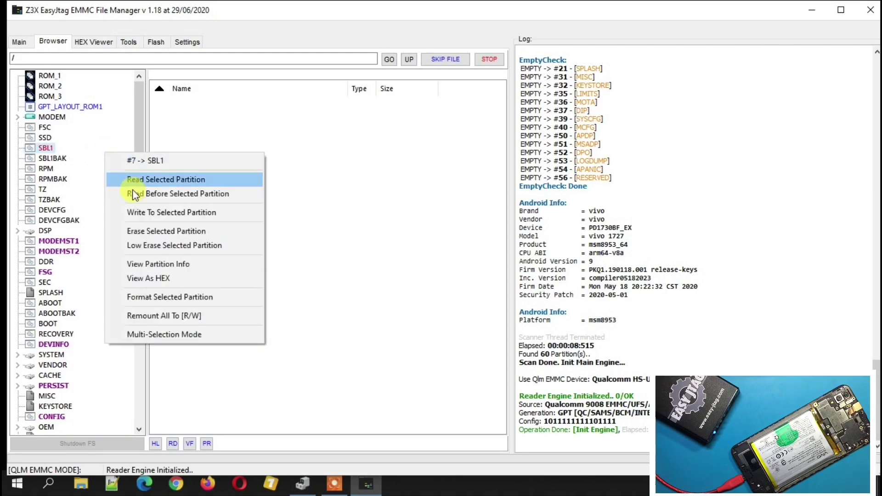
pyautogui.click(169, 335)
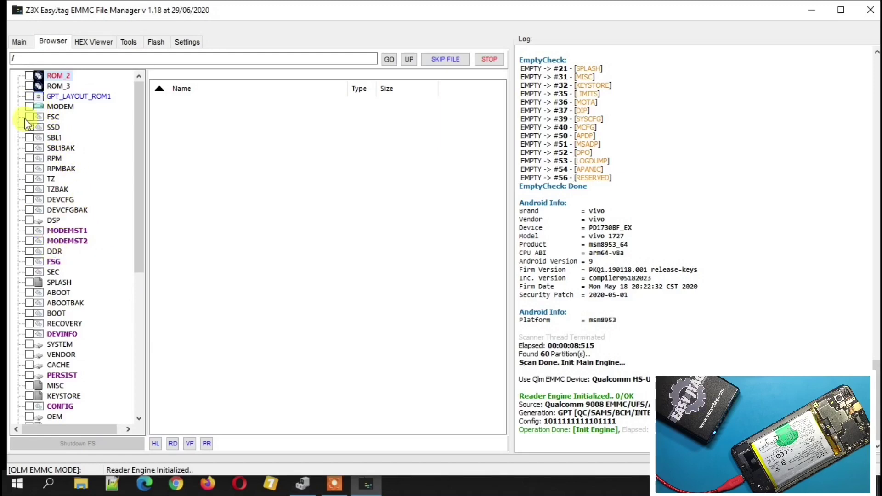
# - Tick the GPT_LAYOUT_ROM1, MODEMST1, MODEMST2, FSG, DEVINFO, PERSIST, CONFIG and backup GPT layout partitions, reviewing the whole list
pyautogui.click(29, 96)
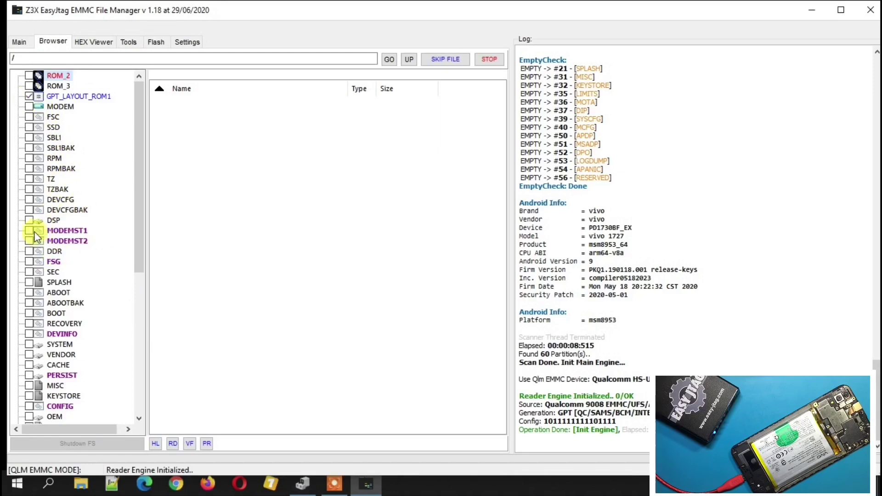
pyautogui.click(30, 242)
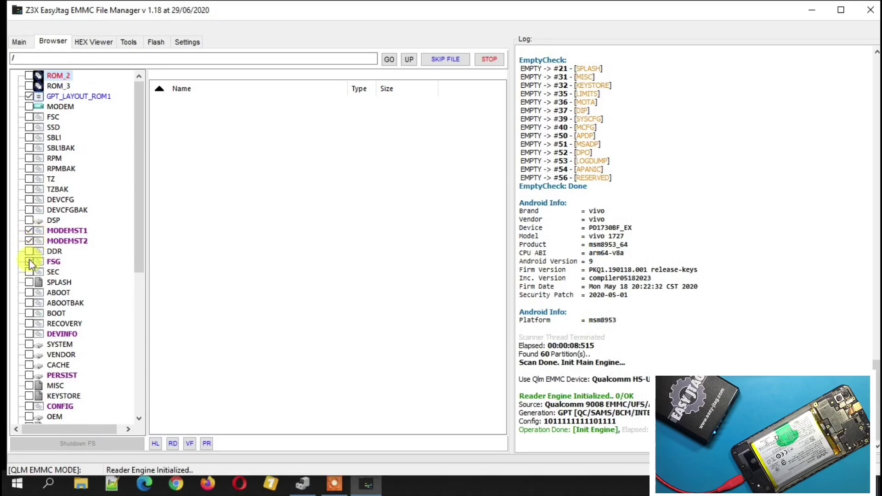
pyautogui.click(28, 335)
pyautogui.scroll(-1, 27, 337)
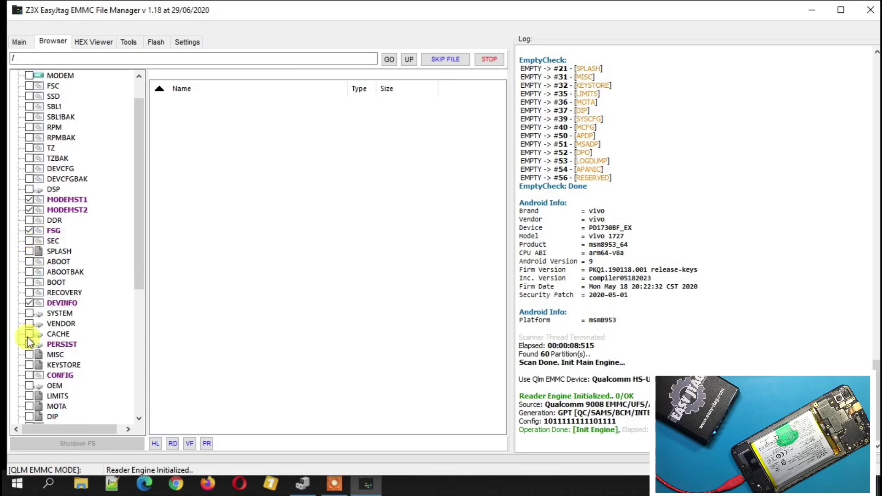
pyautogui.click(29, 345)
pyautogui.scroll(-7, 32, 375)
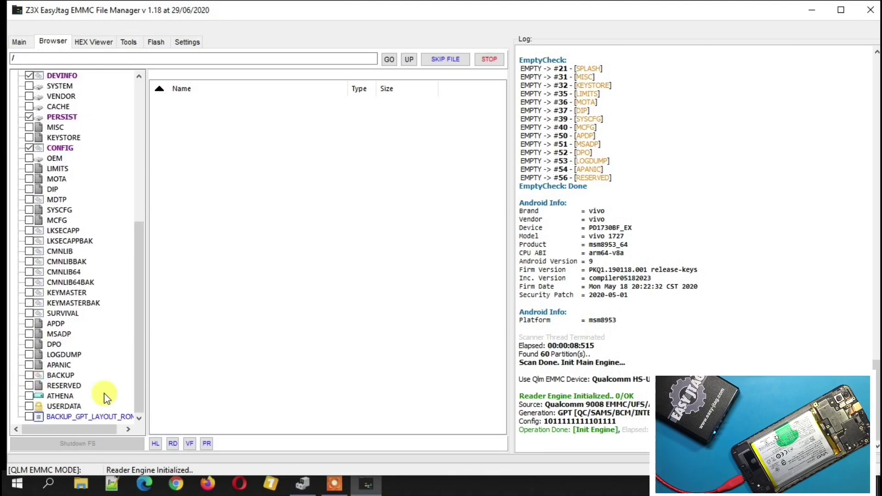
pyautogui.scroll(3, 114, 383)
pyautogui.scroll(5, 114, 384)
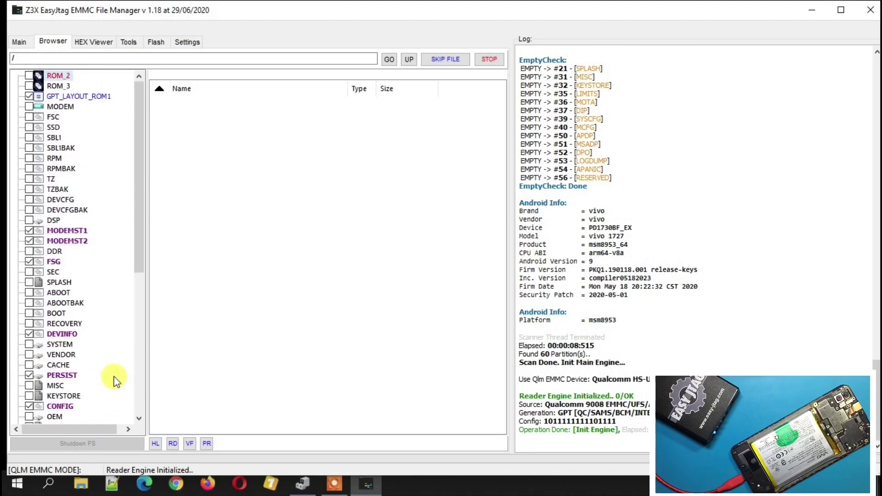
pyautogui.scroll(-8, 113, 360)
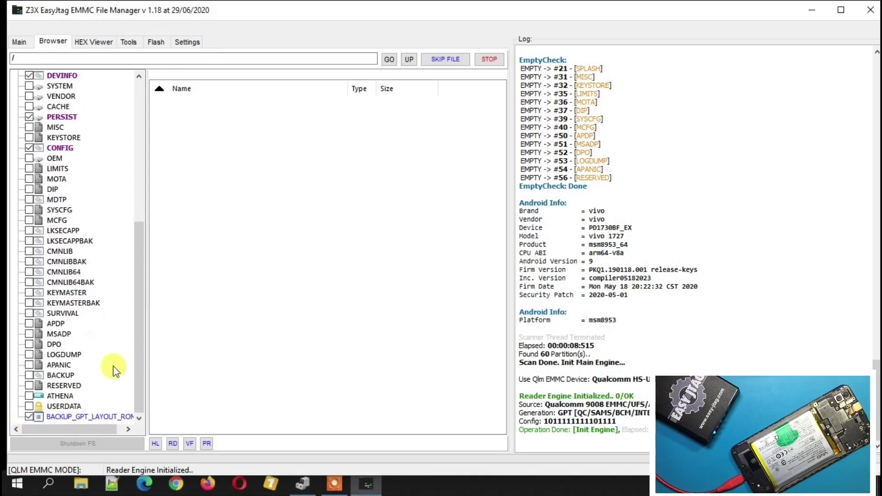
pyautogui.scroll(8, 113, 365)
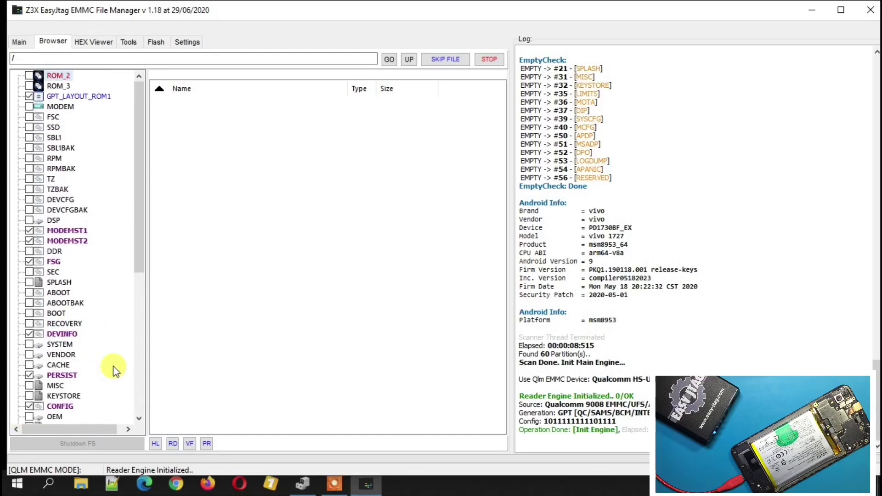
# - Start reading the ticked partitions and create a Desktop folder named VIVO V9 as their save location
pyautogui.rightClick(117, 236)
pyautogui.click(155, 247)
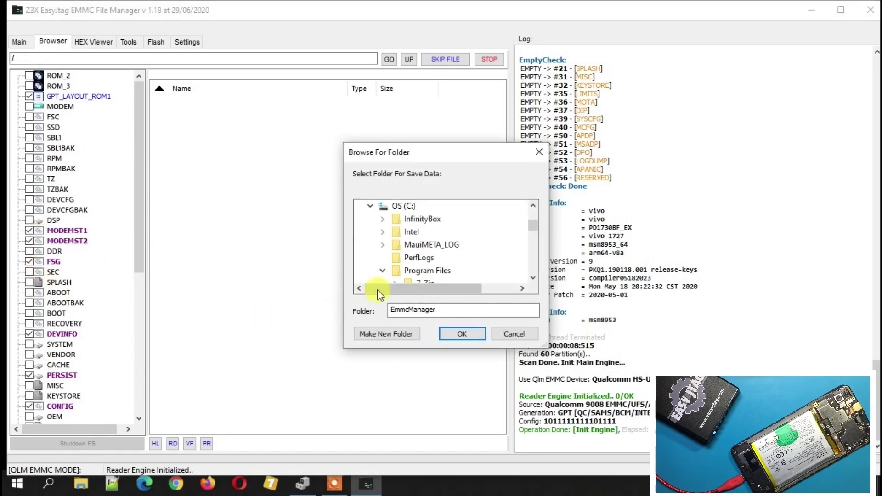
pyautogui.scroll(2, 416, 269)
pyautogui.scroll(3, 413, 262)
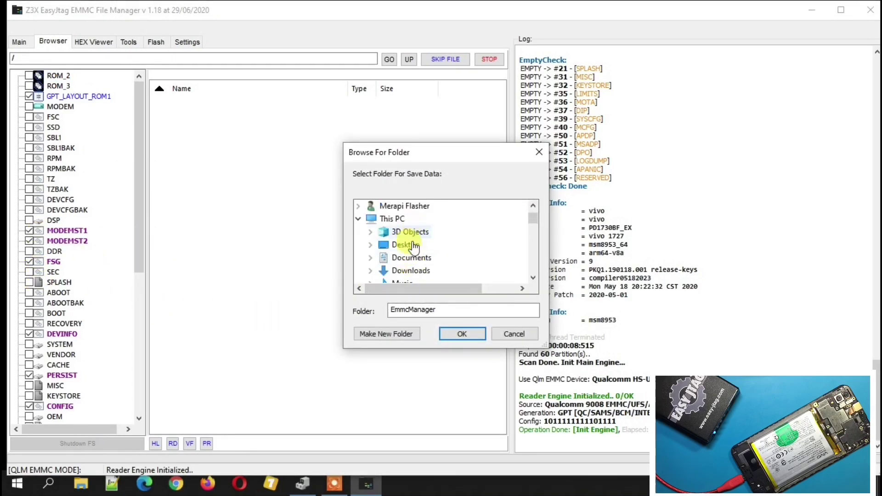
pyautogui.doubleClick(403, 246)
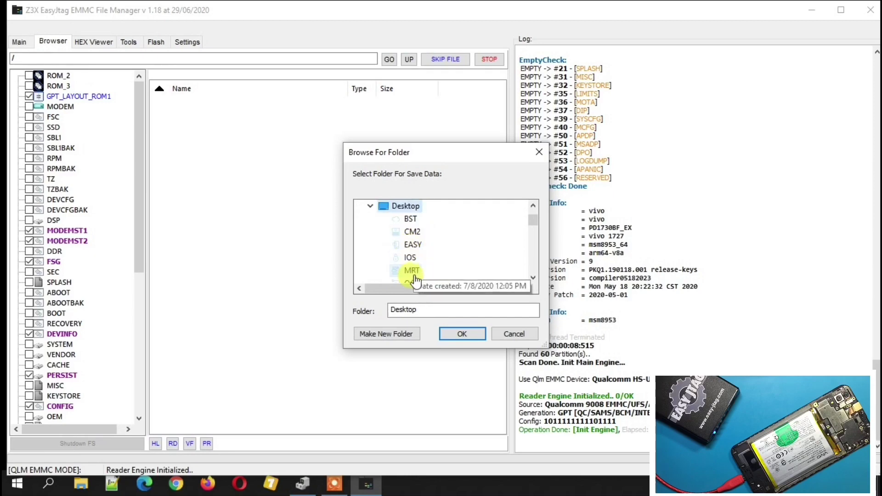
pyautogui.click(400, 335)
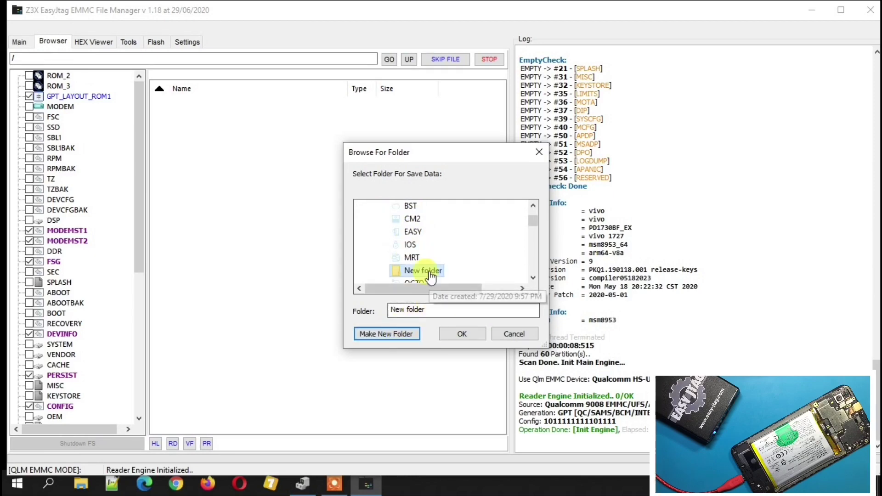
pyautogui.rightClick(420, 272)
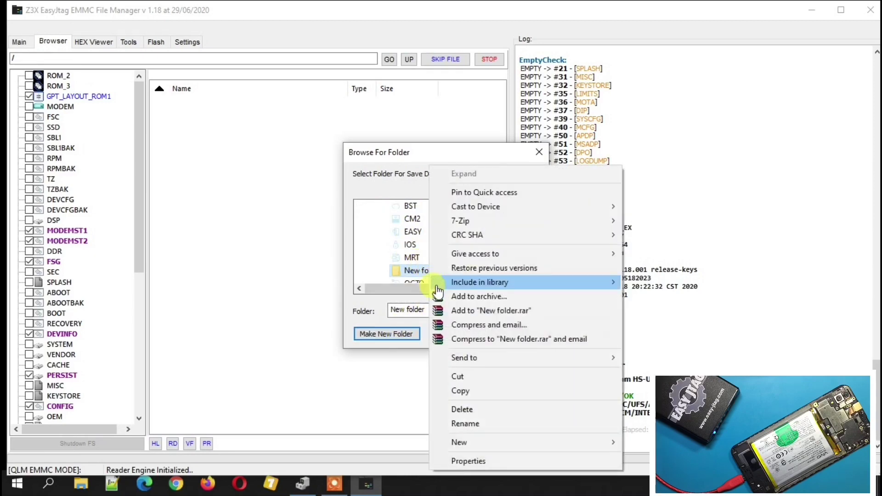
pyautogui.click(462, 422)
pyautogui.write('vivo v')
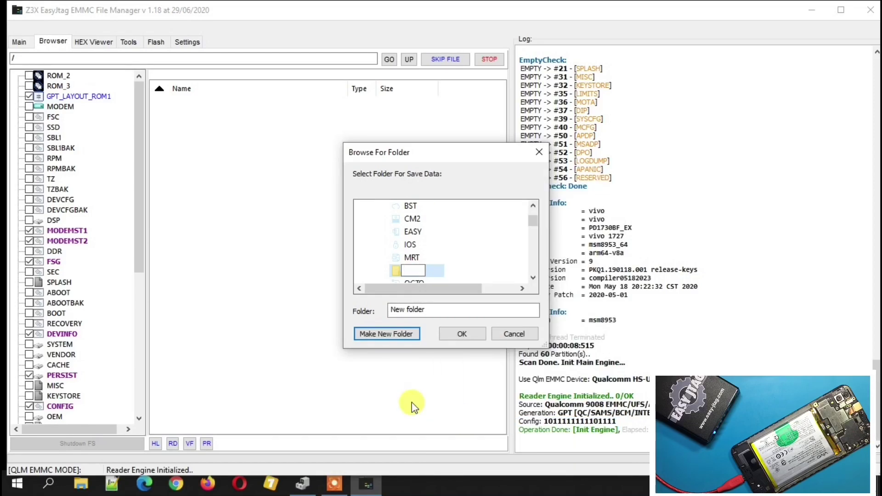
pyautogui.write('VIVO V9')
# - Save the partition backup into the VIVO V9 folder and check the saved files there
pyautogui.click(473, 334)
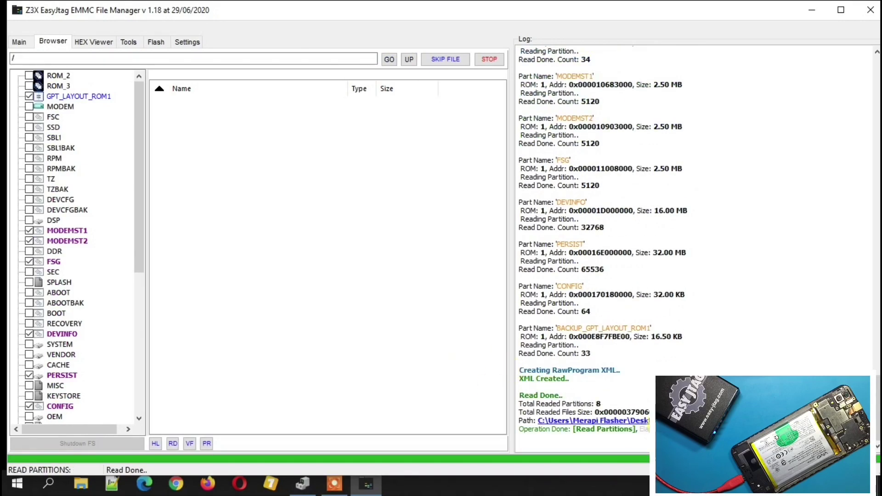
pyautogui.click(593, 420)
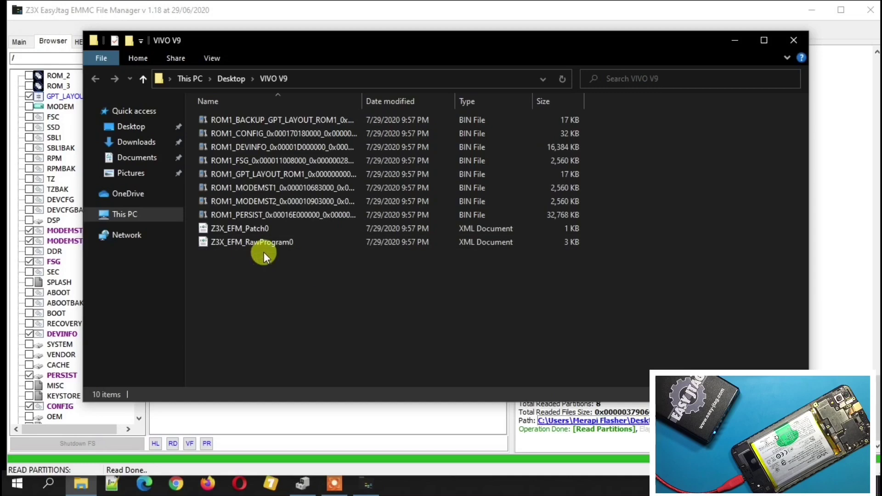
pyautogui.click(728, 40)
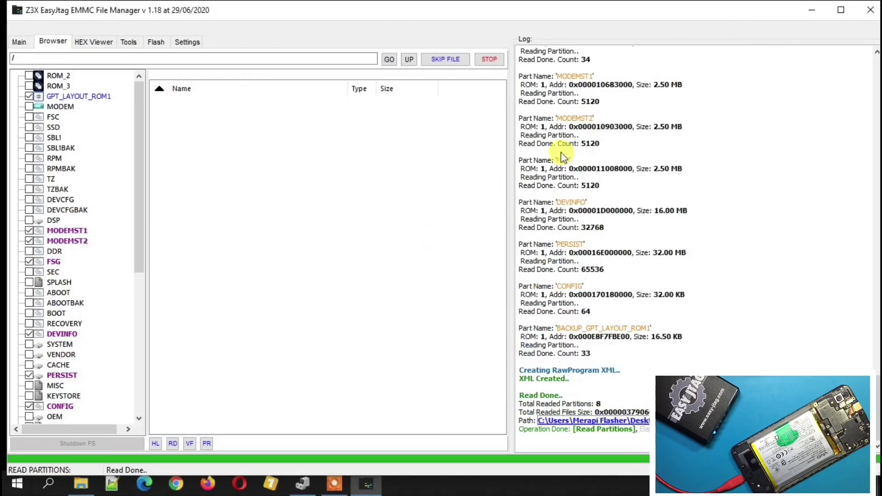
# - Start selecting a RawProgram file for Qualcomm flashing and browse to the Vivo folder on the ANDROID (E:) drive
pyautogui.click(156, 43)
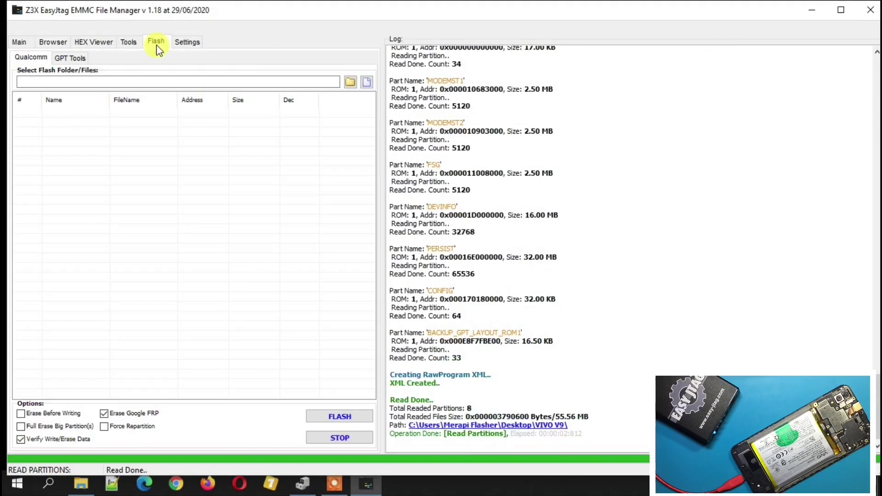
pyautogui.click(367, 82)
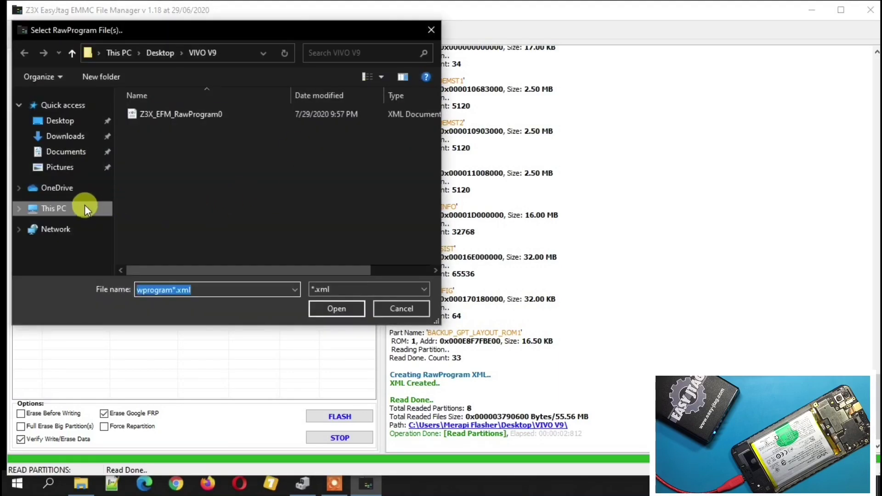
pyautogui.click(84, 207)
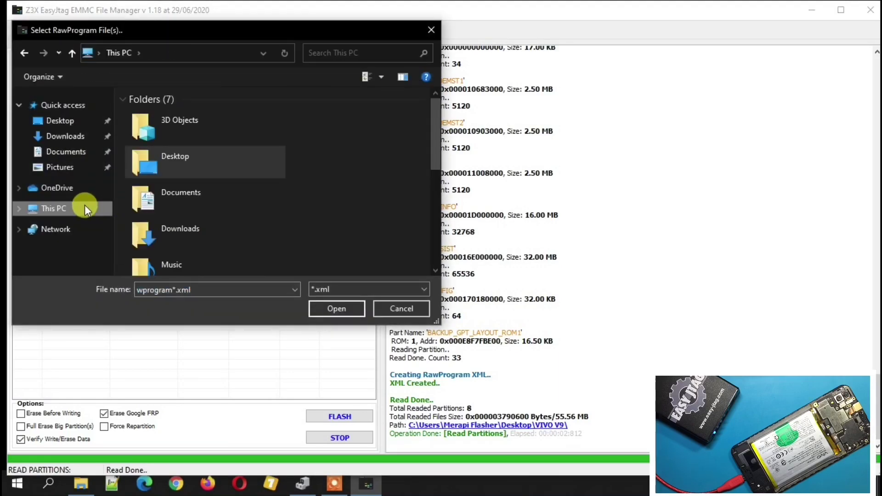
pyautogui.scroll(-5, 215, 220)
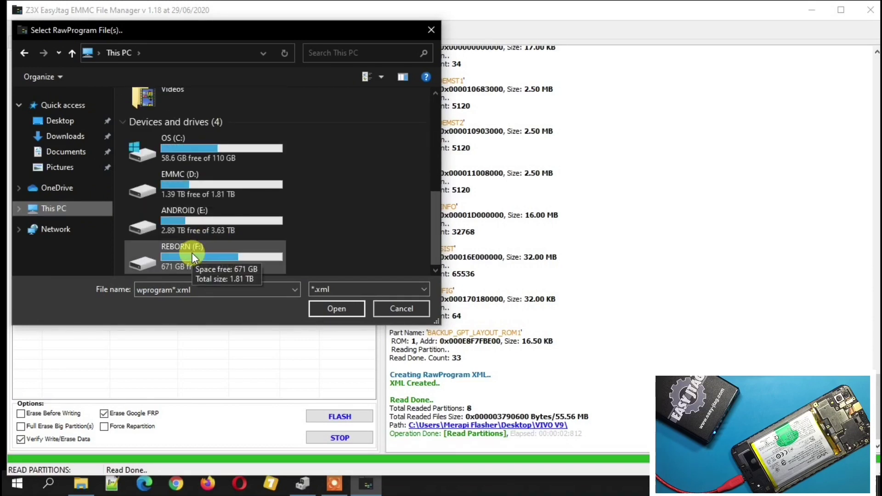
pyautogui.doubleClick(207, 223)
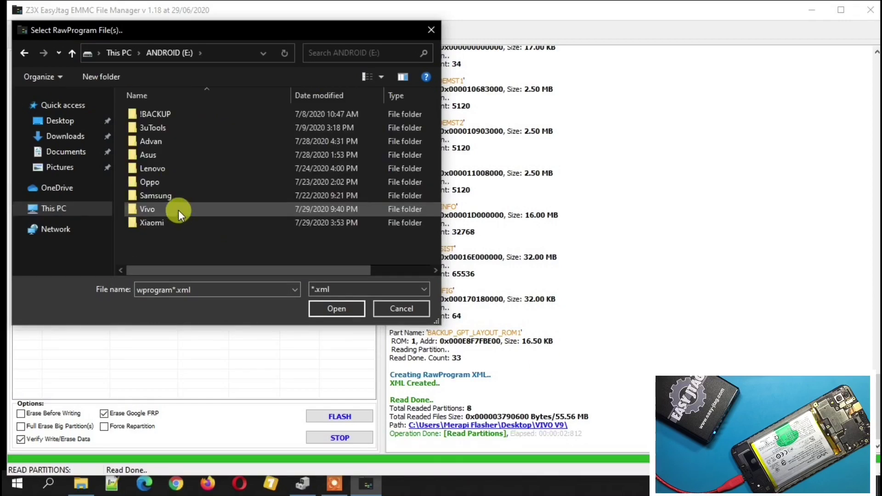
pyautogui.doubleClick(179, 211)
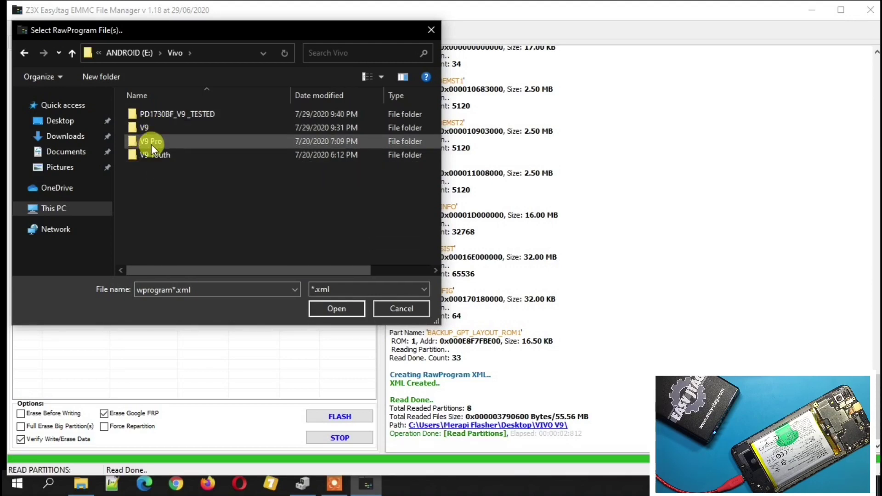
# - Examine the firmware packages inside the V9, V9 Pro and V9 Youth folders
pyautogui.moveTo(153, 156)
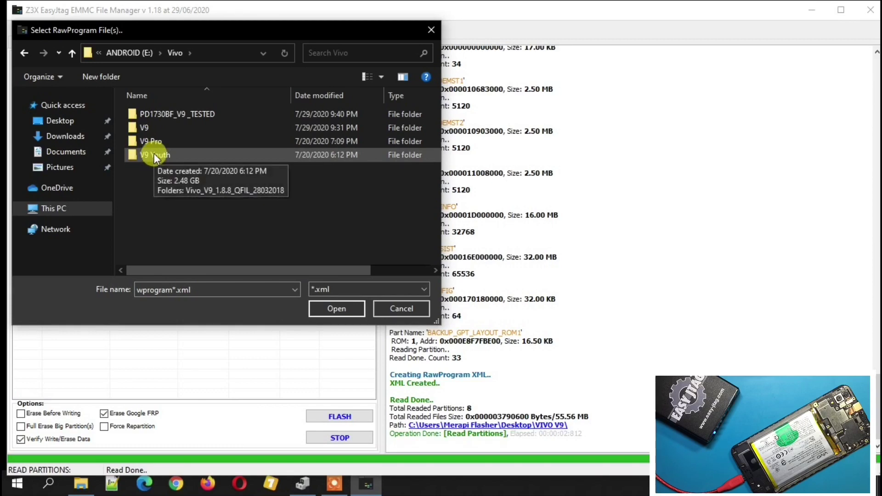
pyautogui.click(152, 127)
pyautogui.doubleClick(152, 128)
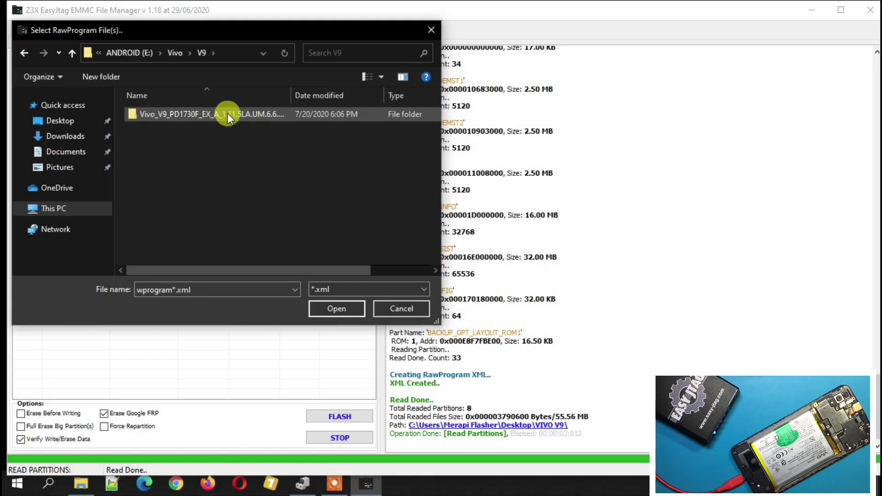
pyautogui.moveTo(228, 113)
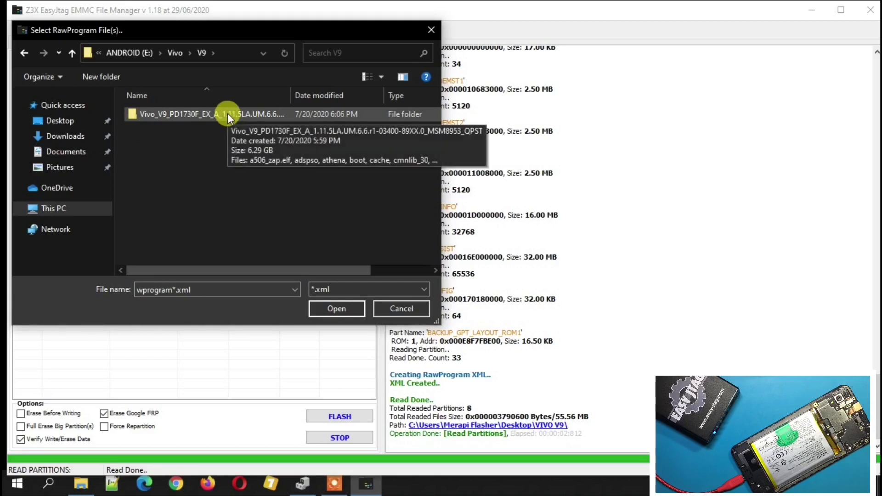
pyautogui.click(175, 53)
pyautogui.doubleClick(167, 143)
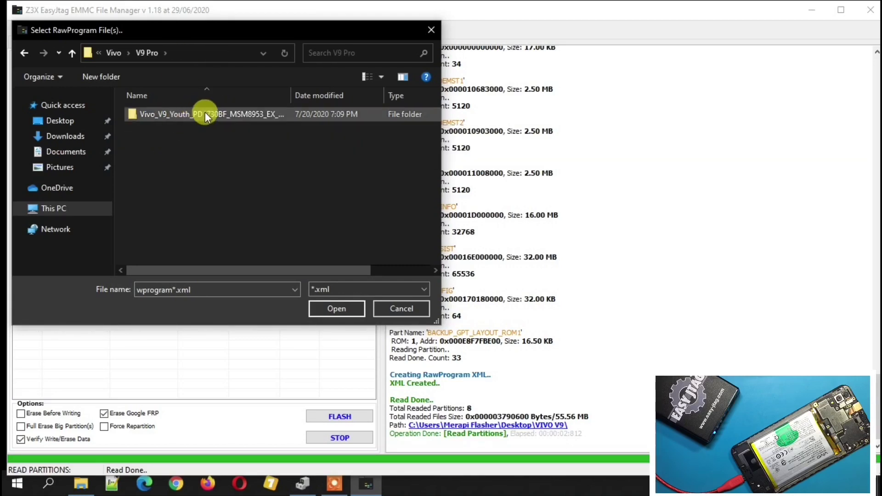
pyautogui.moveTo(272, 111)
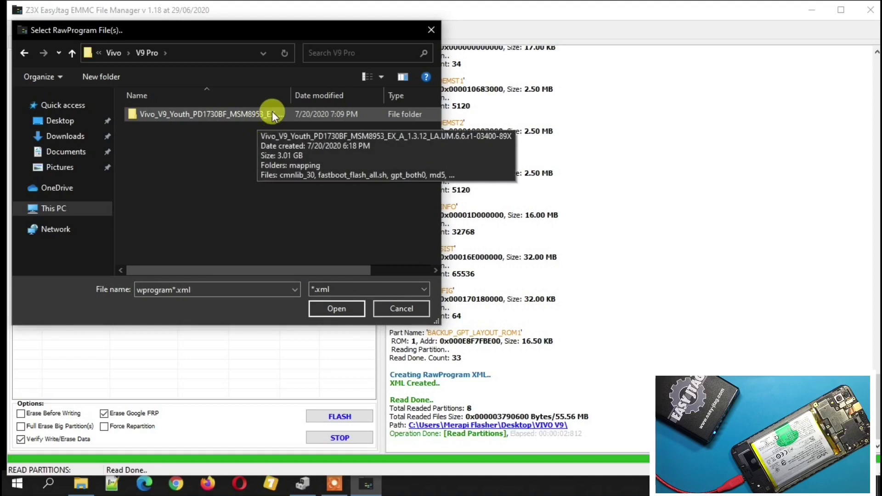
pyautogui.click(117, 52)
pyautogui.doubleClick(172, 156)
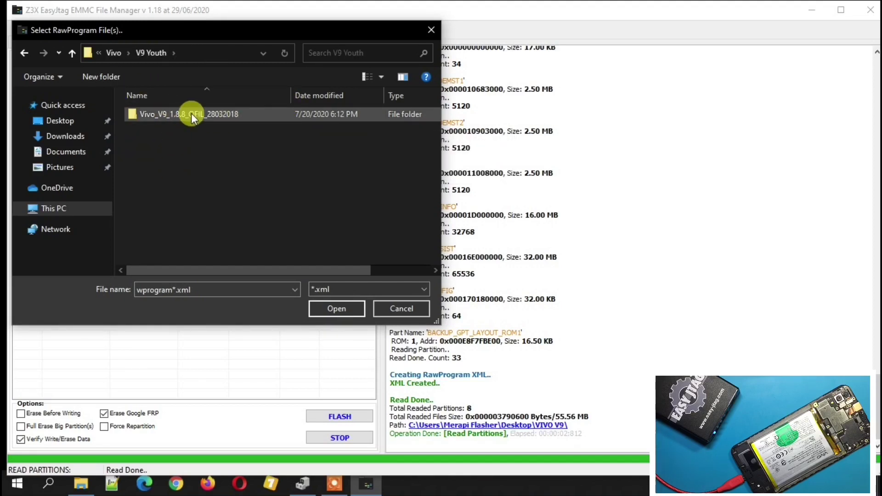
pyautogui.click(116, 54)
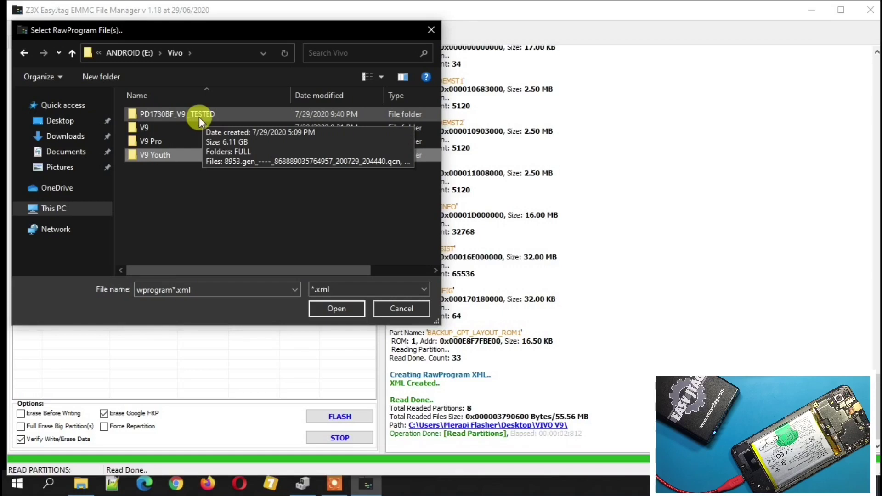
# - Load Z3X_EFM_RawProgram0 and Z3X_EFM_Patch0 from the FULL folder of PD1730BF_V9 _TESTED, checking the loaded partition list
pyautogui.doubleClick(200, 117)
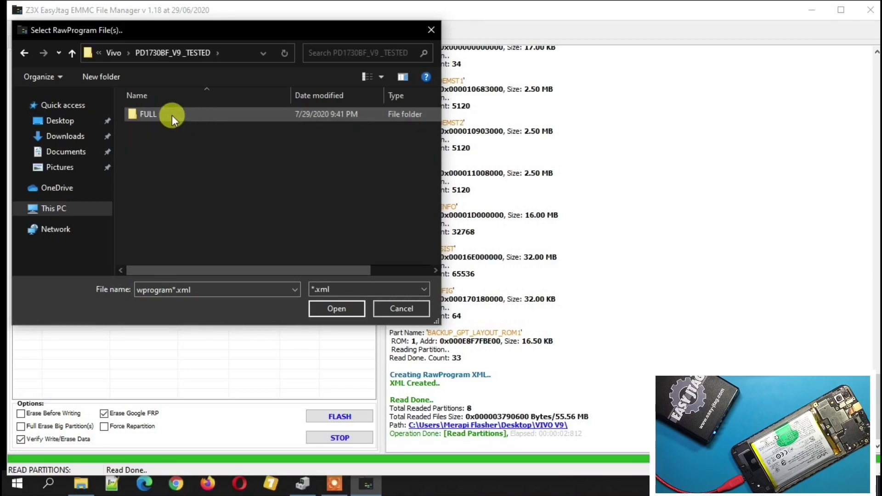
pyautogui.doubleClick(172, 115)
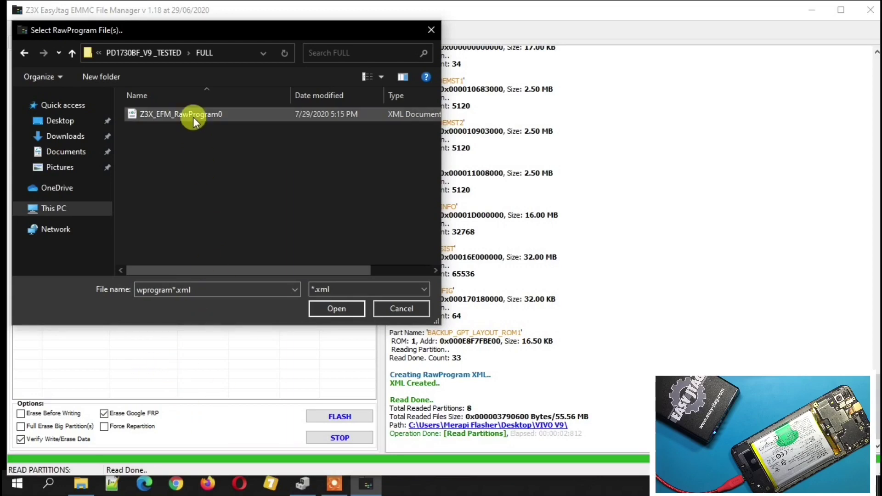
pyautogui.doubleClick(193, 117)
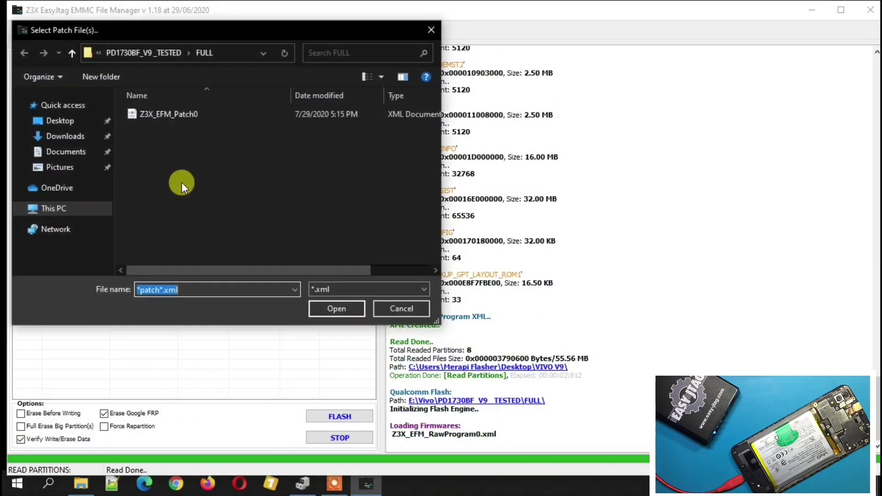
pyautogui.doubleClick(175, 116)
pyautogui.scroll(-9, 181, 216)
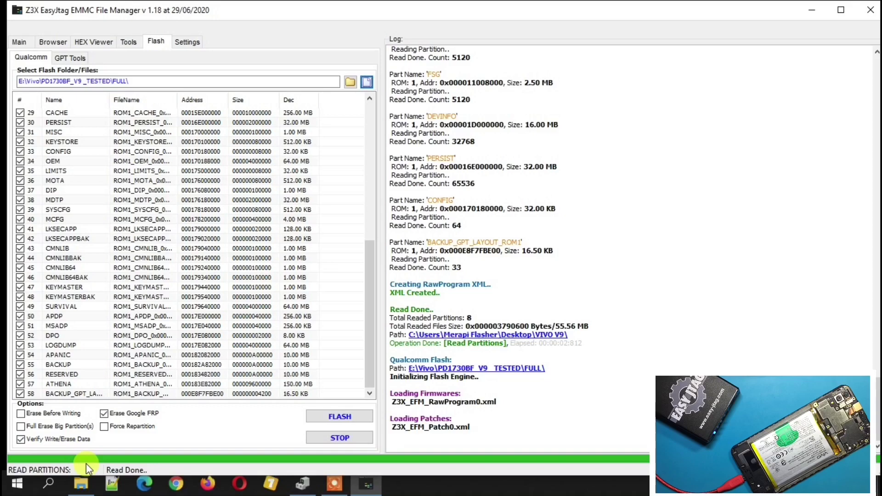
# - Enable Erase Before Writing, Full Erase Big Partition(s) and Force Repartition, and flash all listed partitions to the phone
pyautogui.click(21, 413)
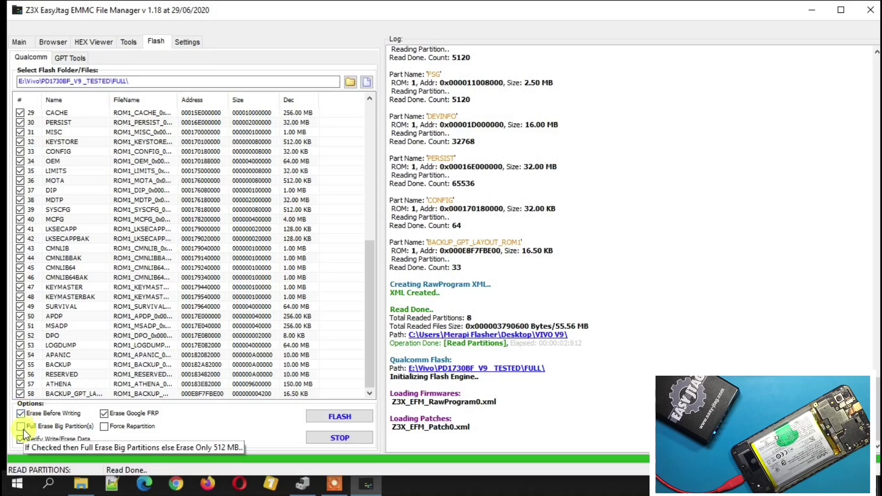
pyautogui.click(22, 428)
pyautogui.click(118, 427)
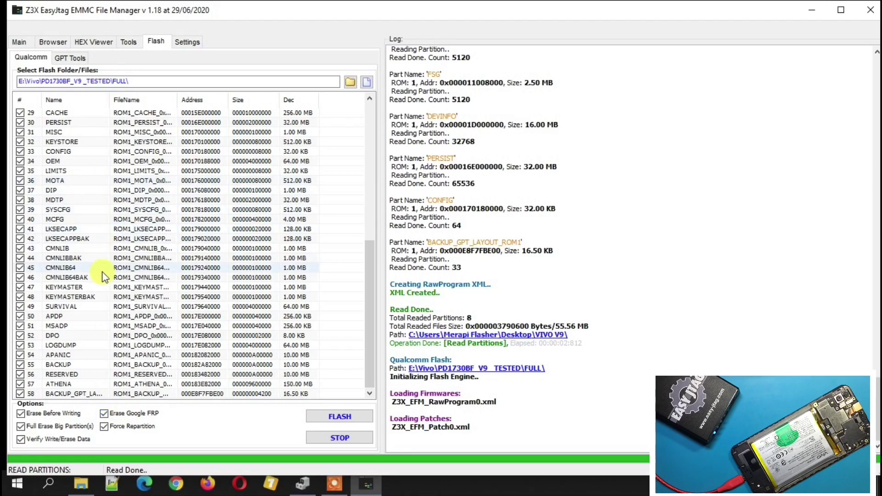
pyautogui.scroll(10, 96, 266)
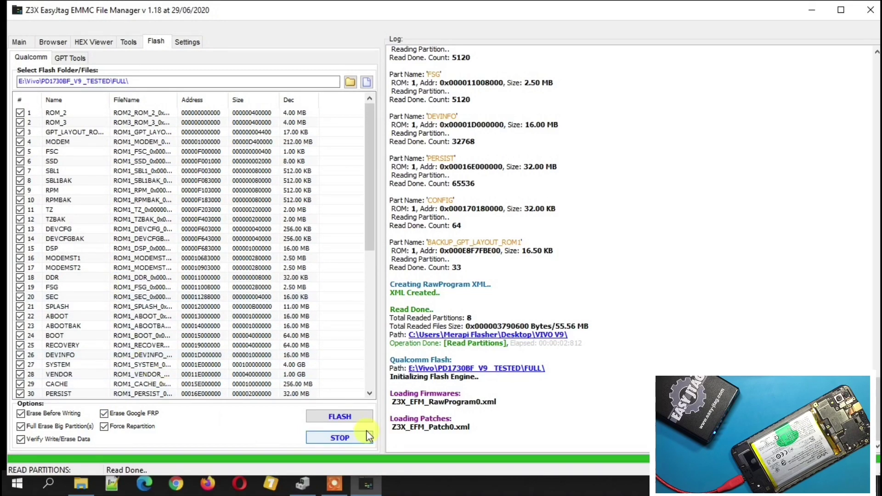
pyautogui.scroll(-10, 358, 423)
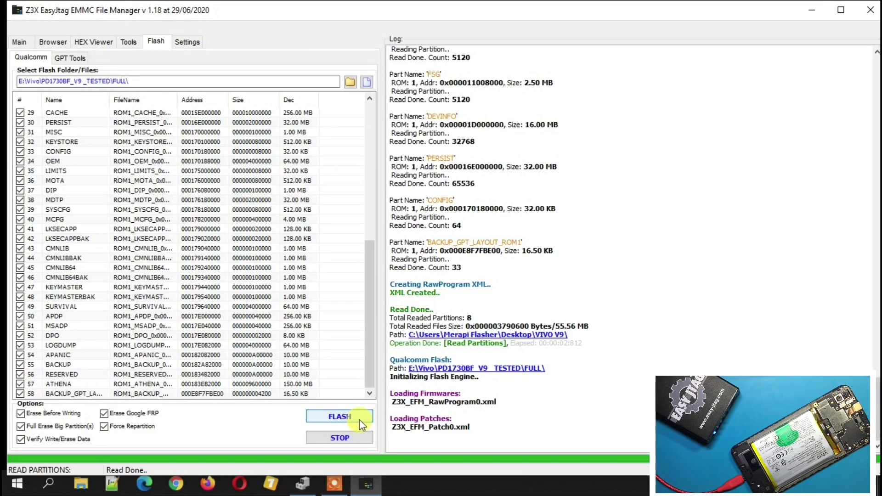
pyautogui.click(359, 420)
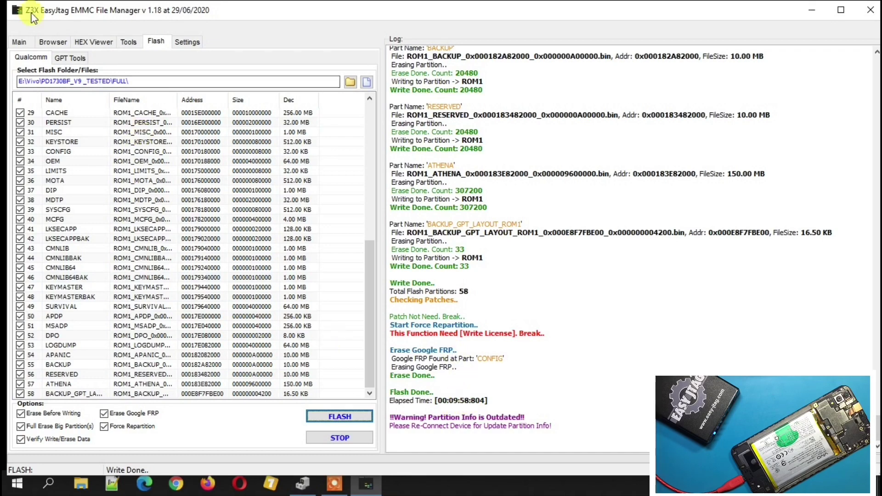
# - Run Full Wipe Data from the Android tools on the phone and confirm the wipe
pyautogui.click(133, 44)
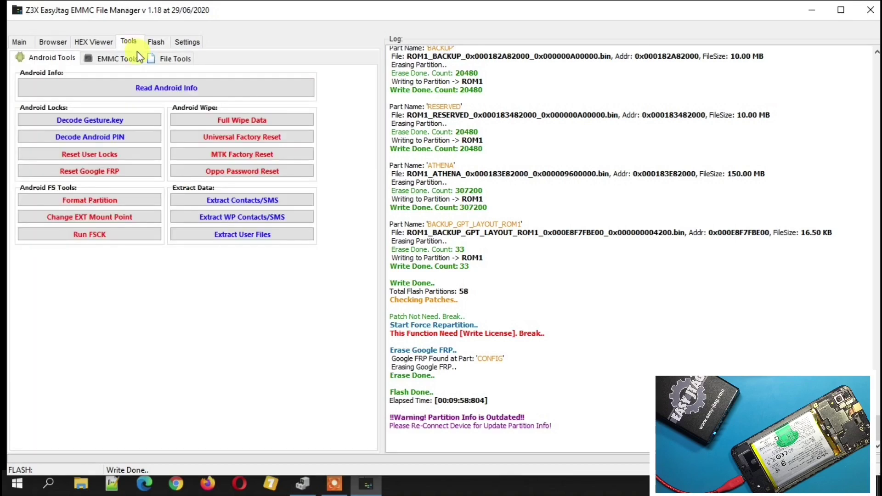
pyautogui.click(202, 120)
pyautogui.click(469, 283)
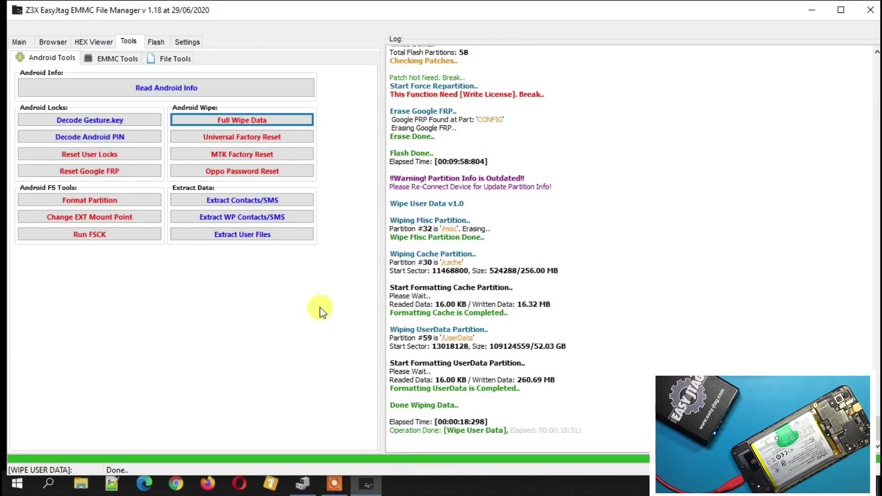
pyautogui.click(469, 427)
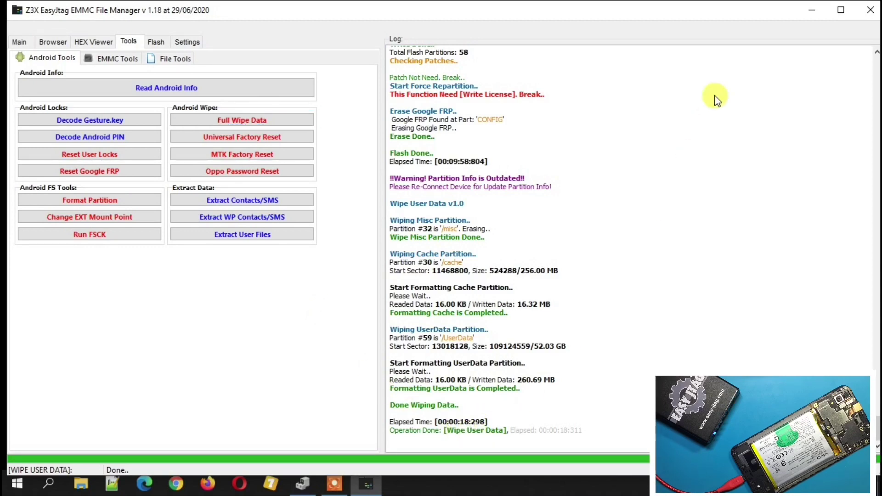
# - Close the EDL session with the phone and minimise the program window
pyautogui.click(25, 42)
pyautogui.click(237, 154)
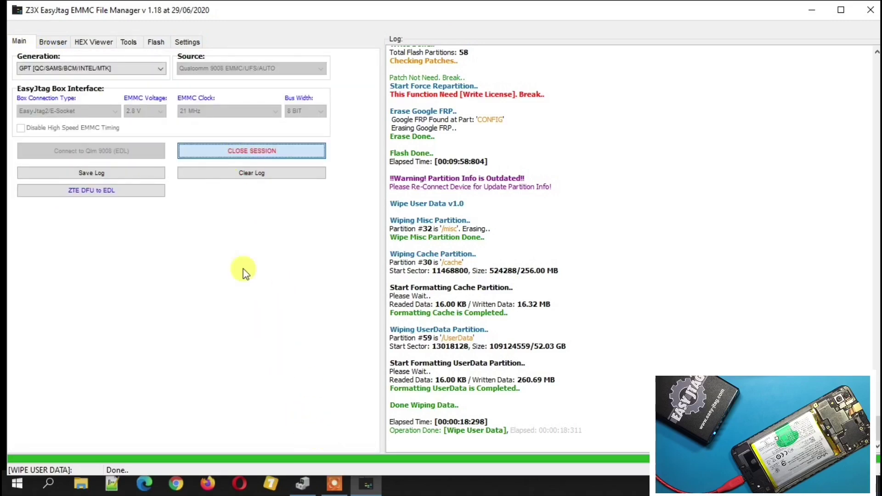
pyautogui.click(369, 484)
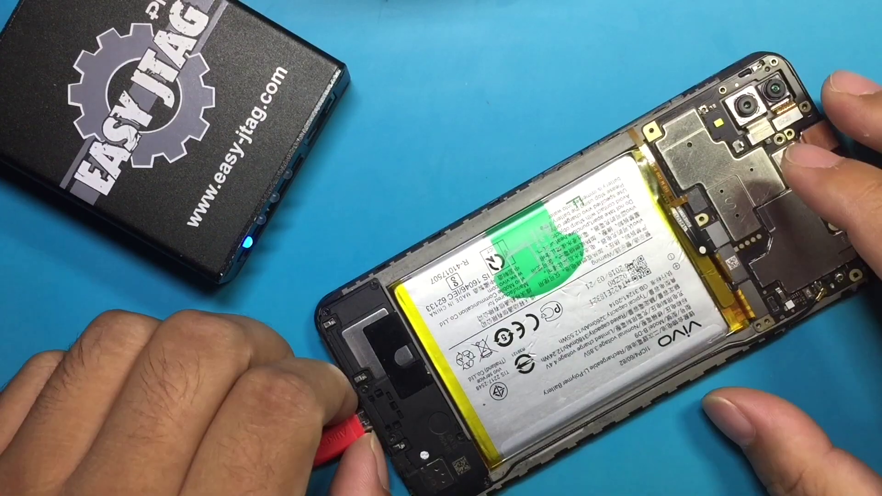